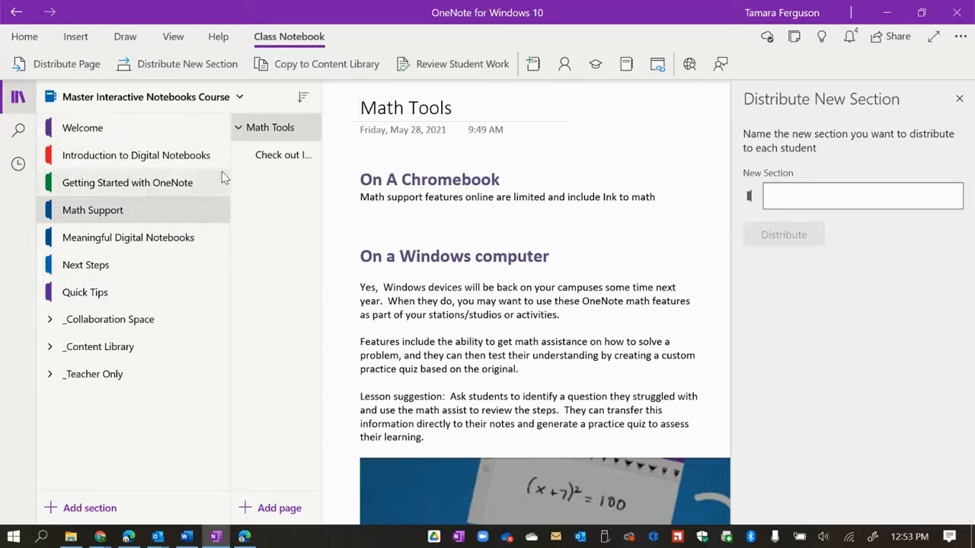
Step: Copy the Meaningful Digital Notebooks section into the Math period 7 notebook
{"action": "left_click", "coordinate": [172, 238]}
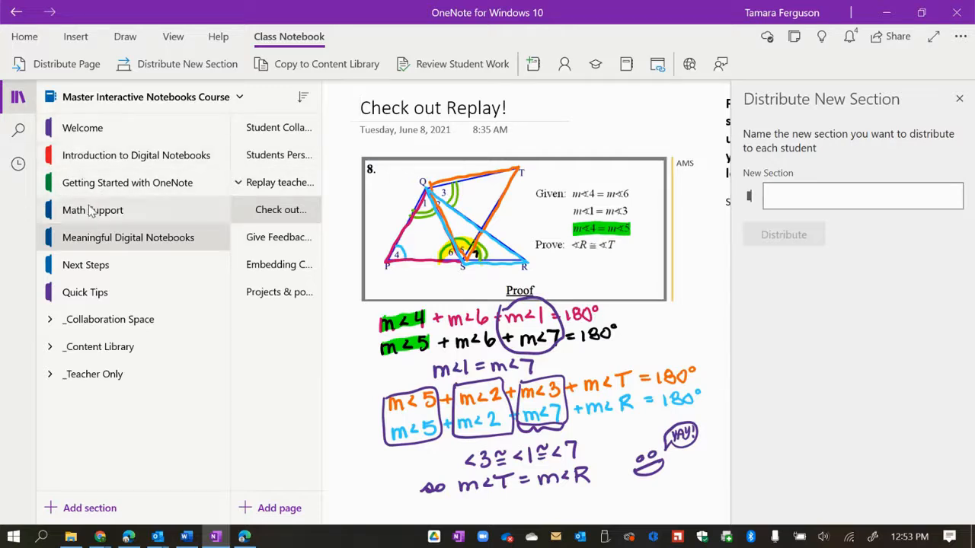
{"action": "right_click", "coordinate": [72, 238]}
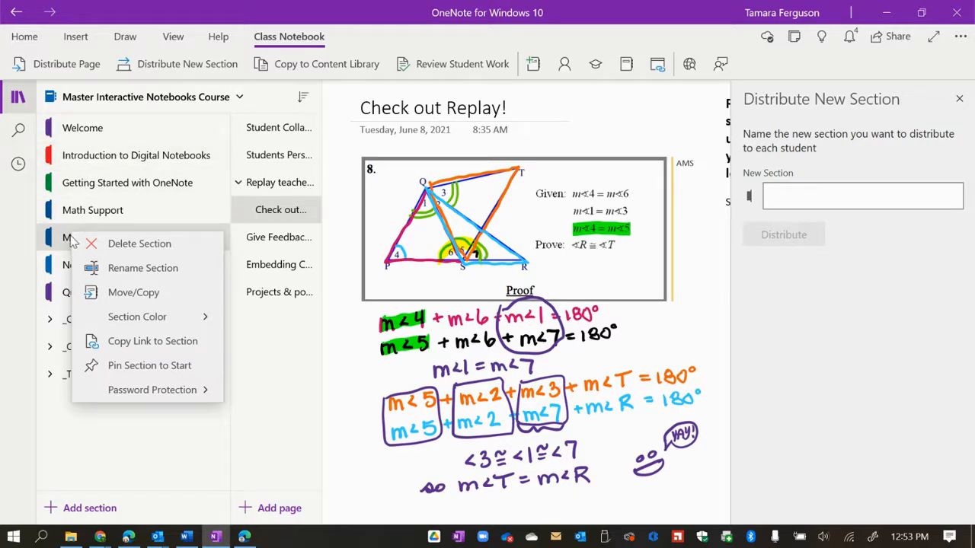
{"action": "left_click", "coordinate": [138, 293]}
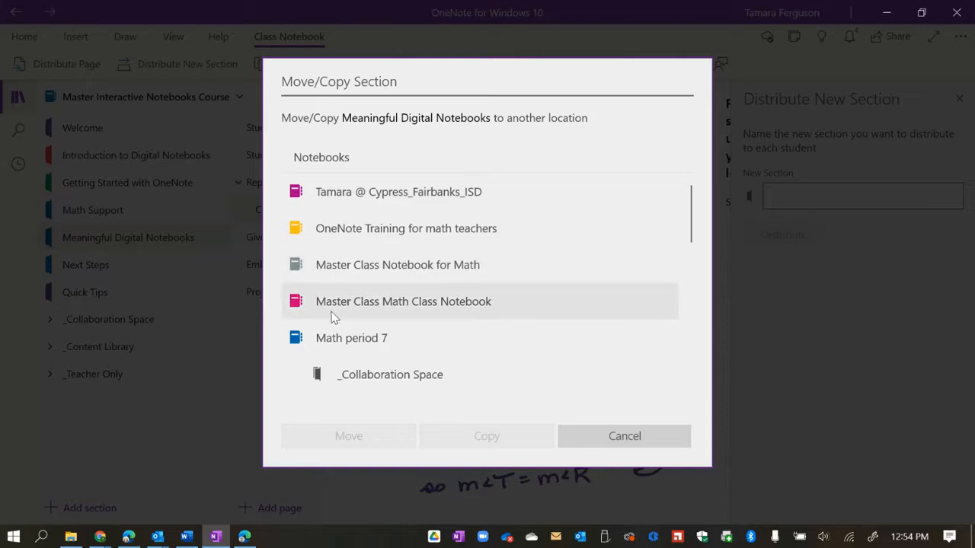
{"action": "scroll", "coordinate": [411, 308], "scroll_direction": "down", "scroll_amount": 4}
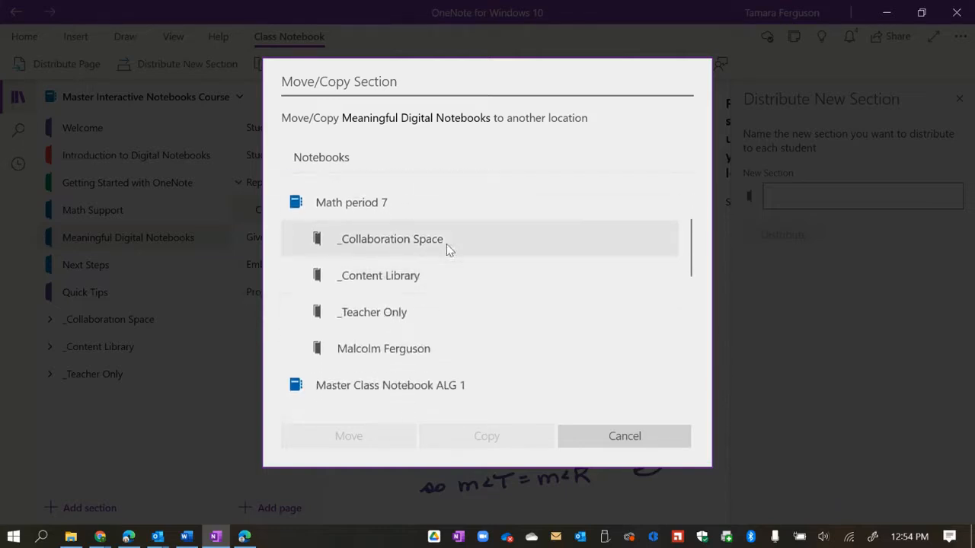
{"action": "scroll", "coordinate": [459, 359], "scroll_direction": "down", "scroll_amount": 5}
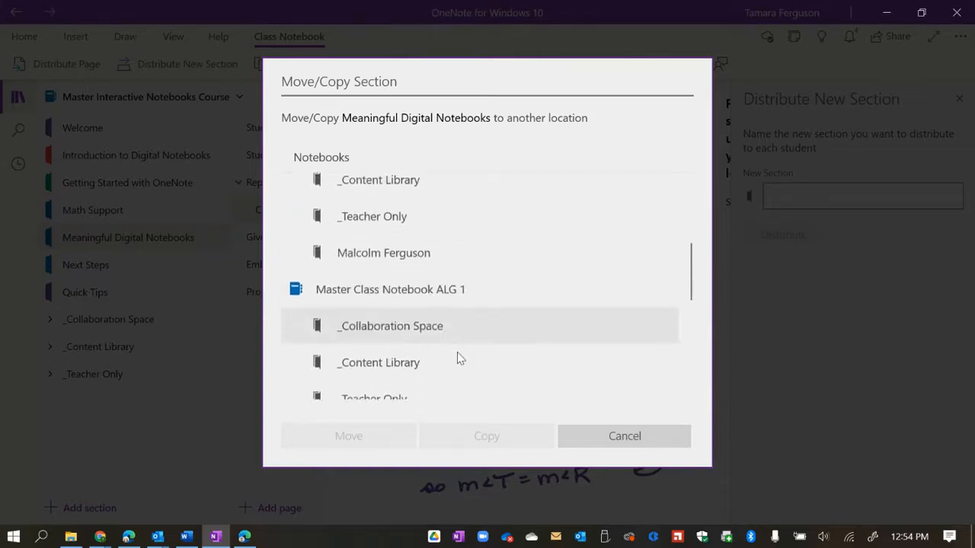
{"action": "scroll", "coordinate": [458, 355], "scroll_direction": "up", "scroll_amount": 6}
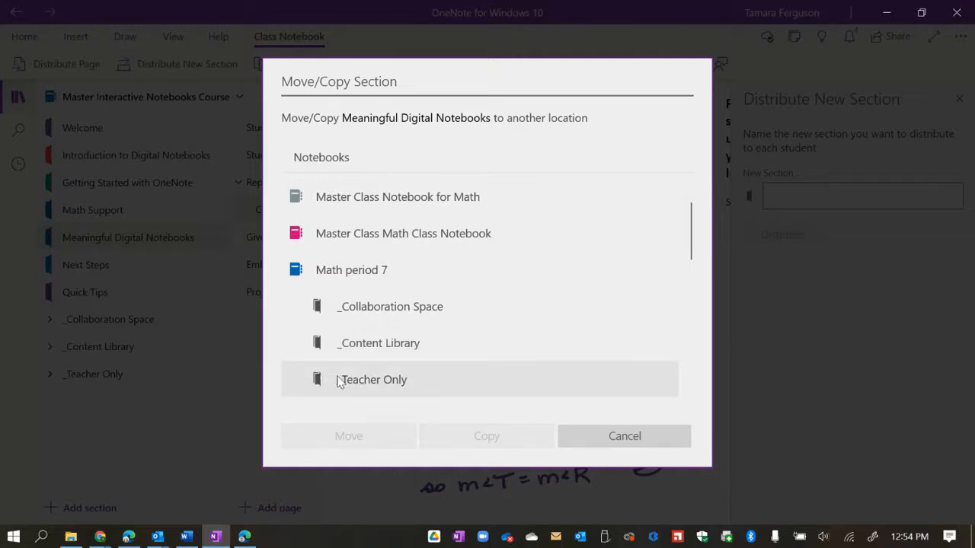
{"action": "scroll", "coordinate": [463, 359], "scroll_direction": "down", "scroll_amount": 1}
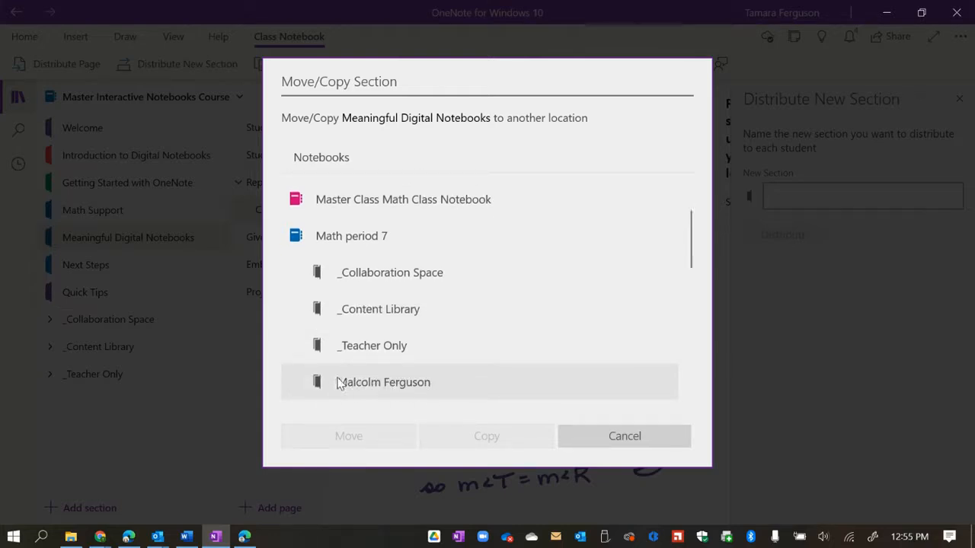
{"action": "scroll", "coordinate": [388, 383], "scroll_direction": "down", "scroll_amount": 1}
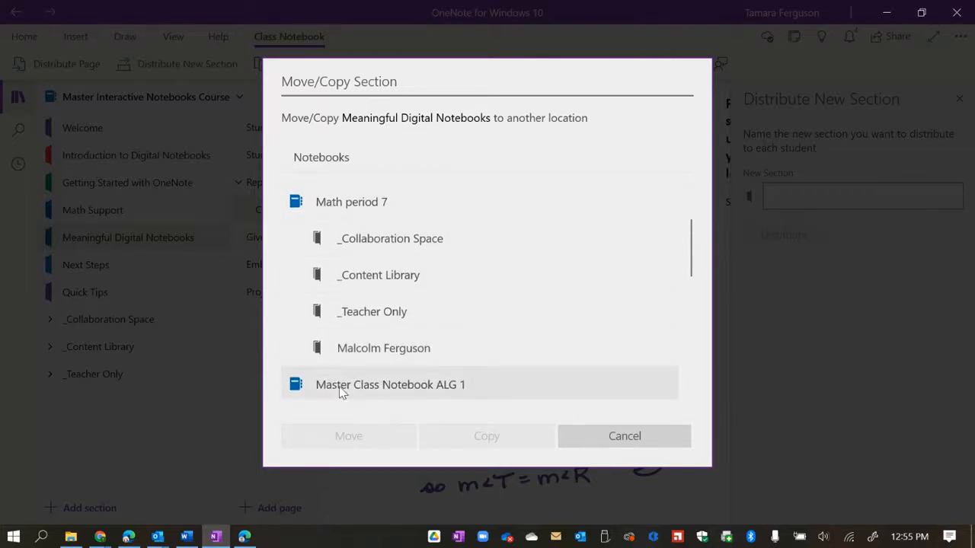
{"action": "left_click", "coordinate": [323, 201]}
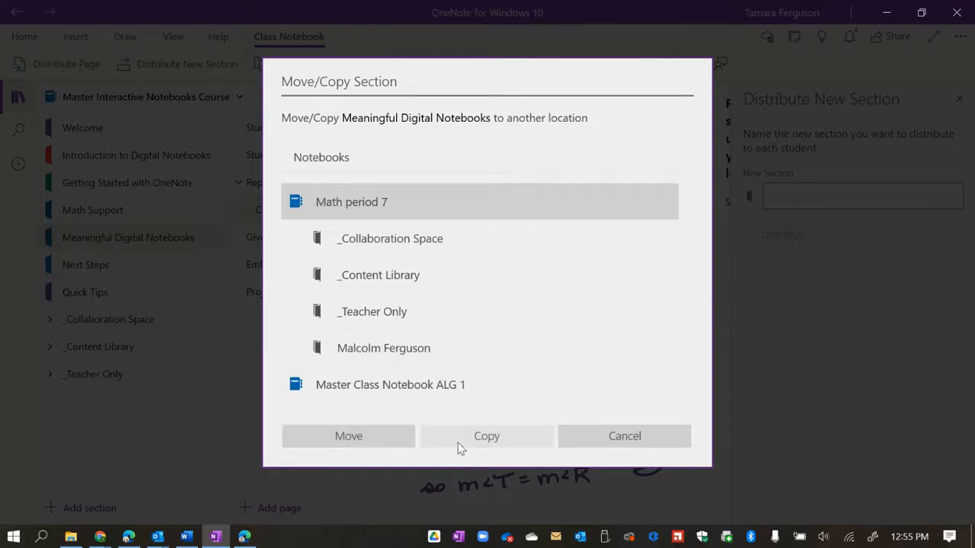
{"action": "left_click", "coordinate": [351, 441]}
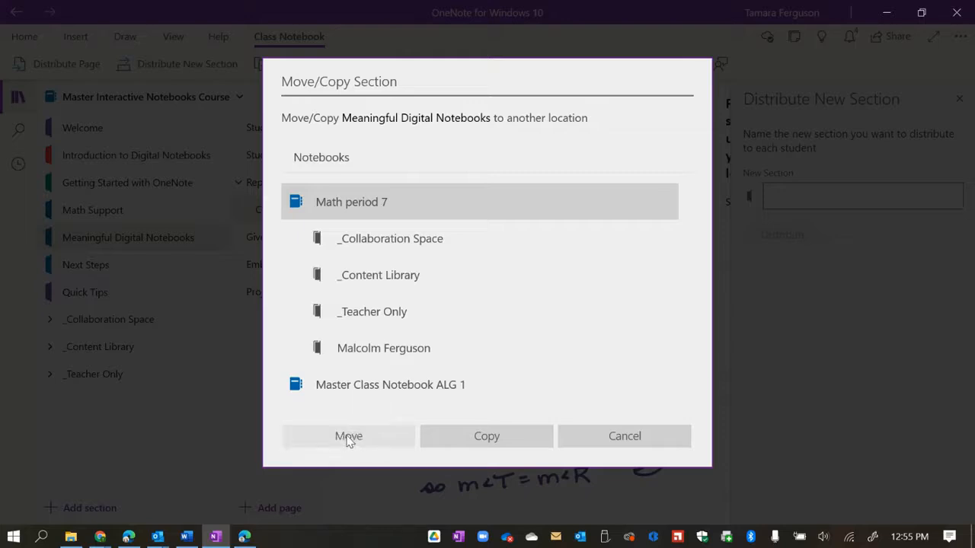
{"action": "left_click", "coordinate": [497, 440]}
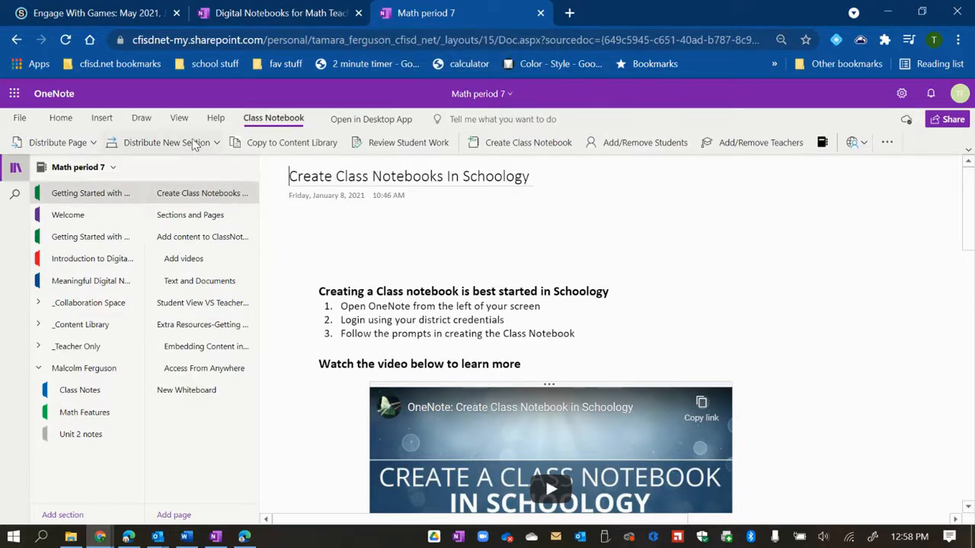
Step: Distribute a new section named Unit 3 to each student in the Math period 7 notebook
{"action": "left_click", "coordinate": [217, 143]}
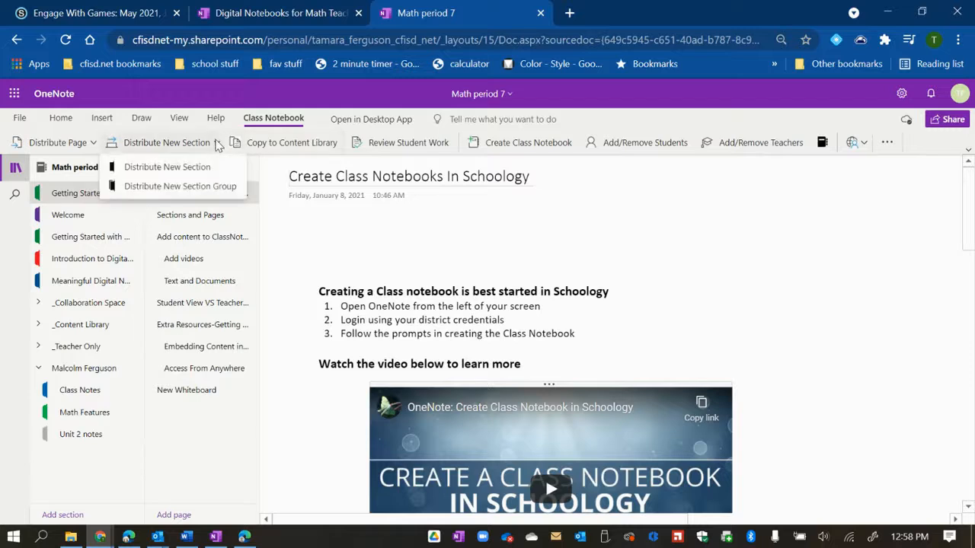
{"action": "left_click", "coordinate": [175, 172]}
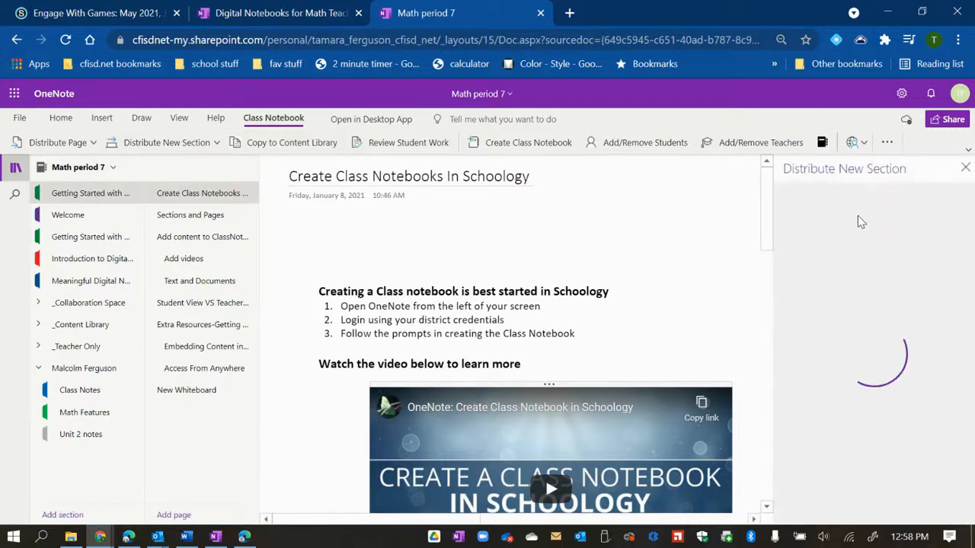
{"action": "left_click", "coordinate": [816, 247]}
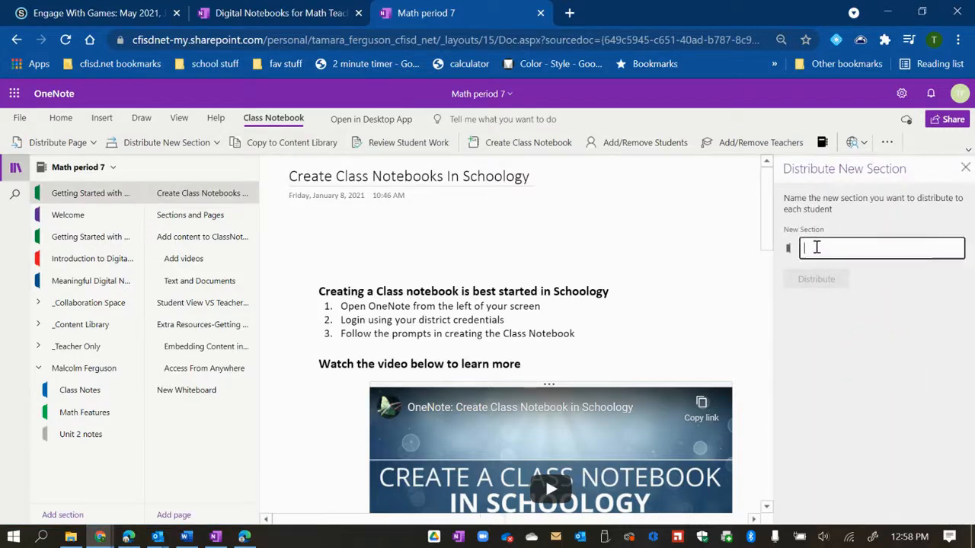
{"action": "type", "text": "u"}
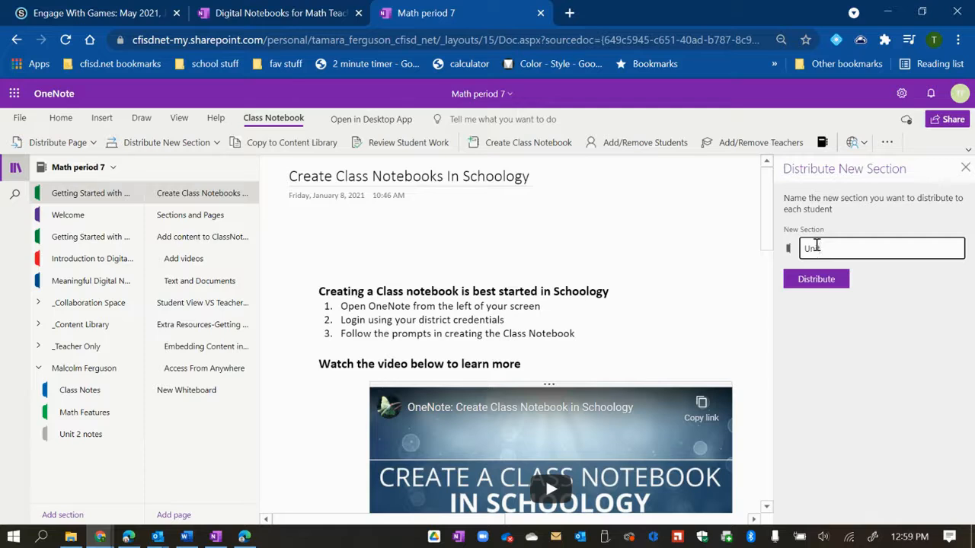
{"action": "type", "text": "nit 3"}
{"action": "left_click", "coordinate": [820, 280]}
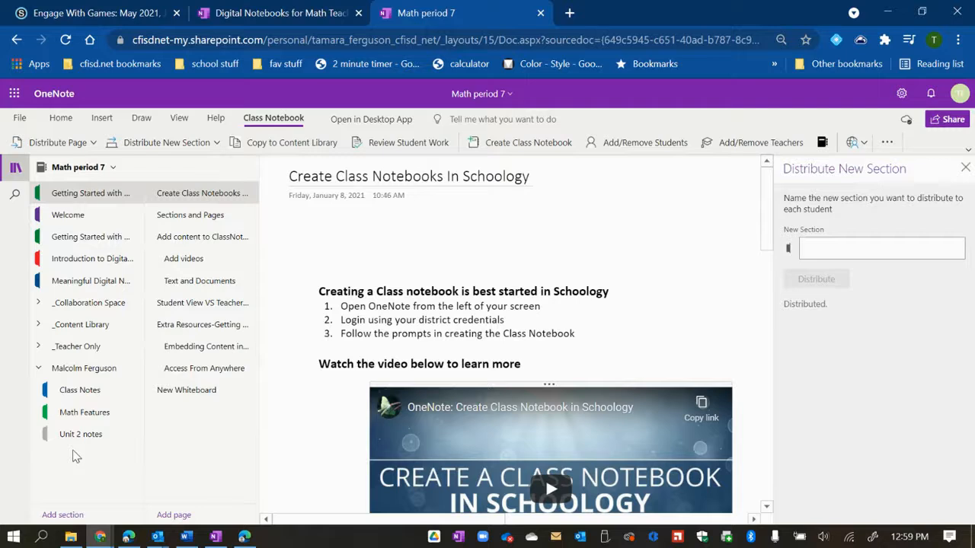
Step: Reload the Math period 7 notebook in the teacher's browser and in the student's Edge view, expanding the student's section group in each
{"action": "left_click", "coordinate": [66, 40]}
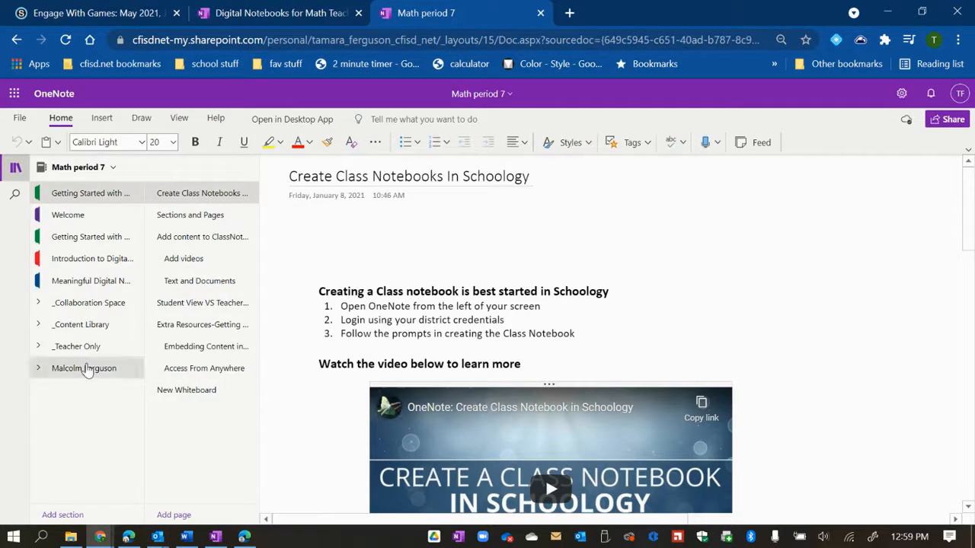
{"action": "left_click", "coordinate": [86, 368]}
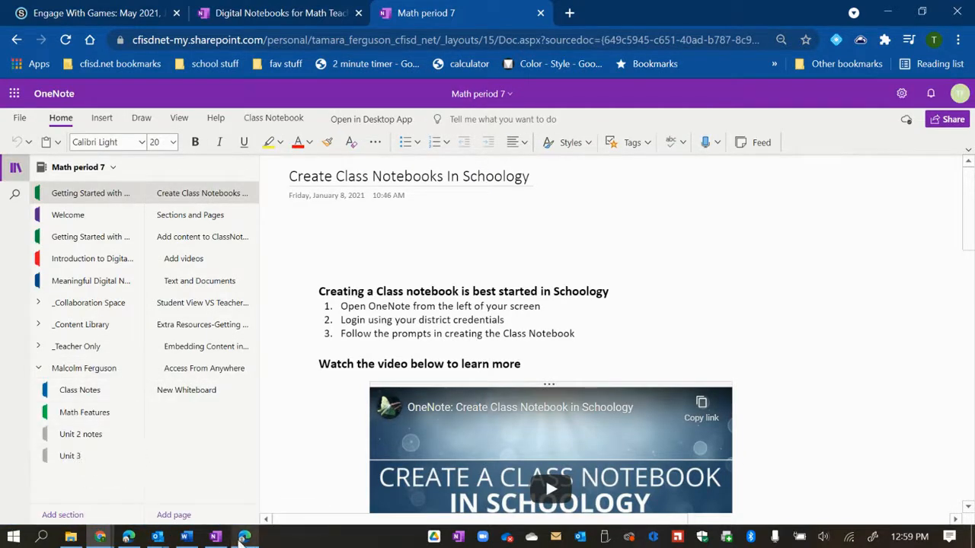
{"action": "left_click", "coordinate": [244, 537]}
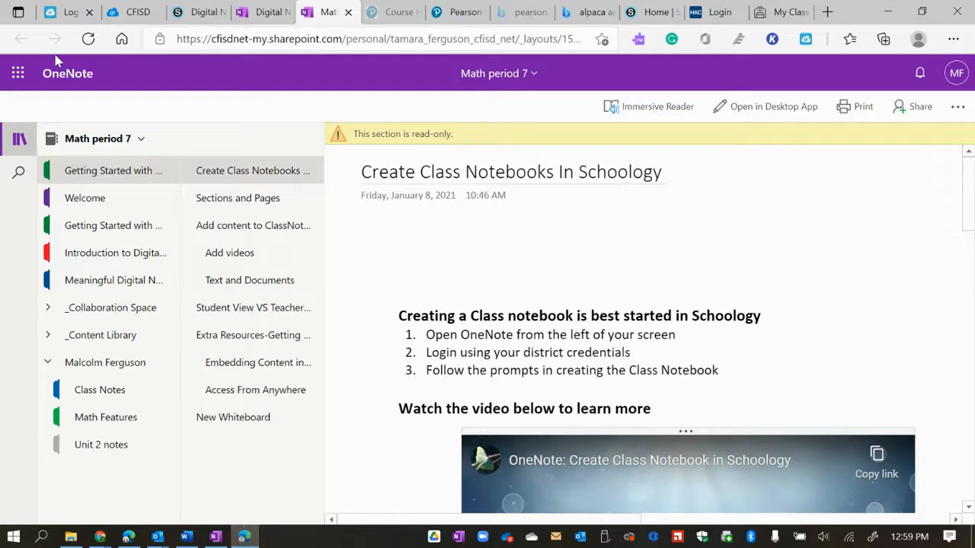
{"action": "left_click", "coordinate": [88, 39]}
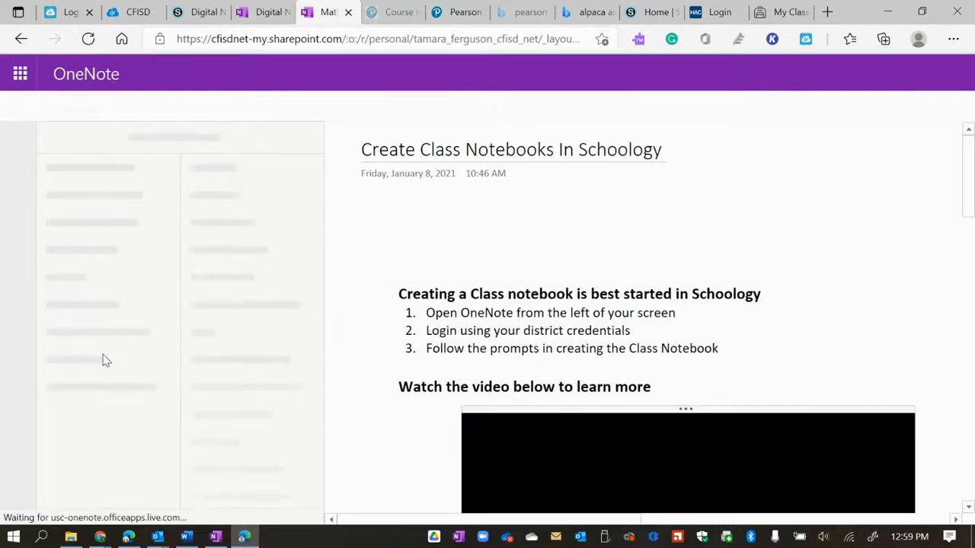
{"action": "left_click", "coordinate": [46, 365]}
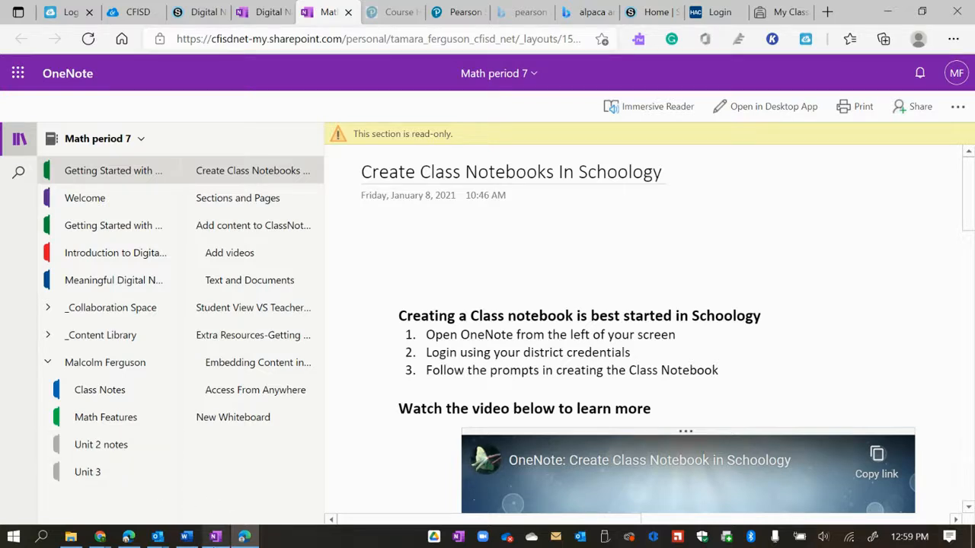
Step: Switch to OneNote for Windows 10 and start Cross Notebook Distribution for the Embedding Content into OneNote page
{"action": "left_click", "coordinate": [214, 537]}
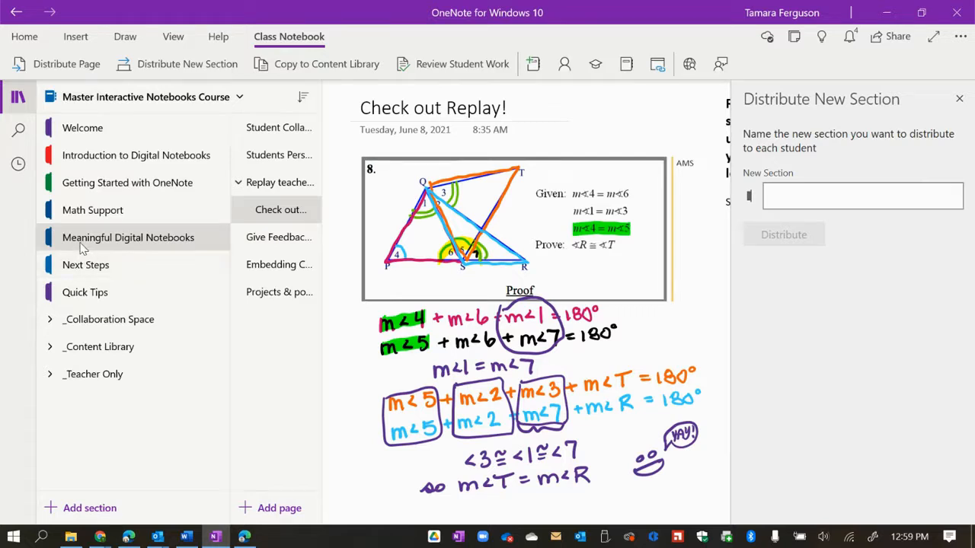
{"action": "left_click", "coordinate": [275, 237]}
{"action": "left_click", "coordinate": [270, 272]}
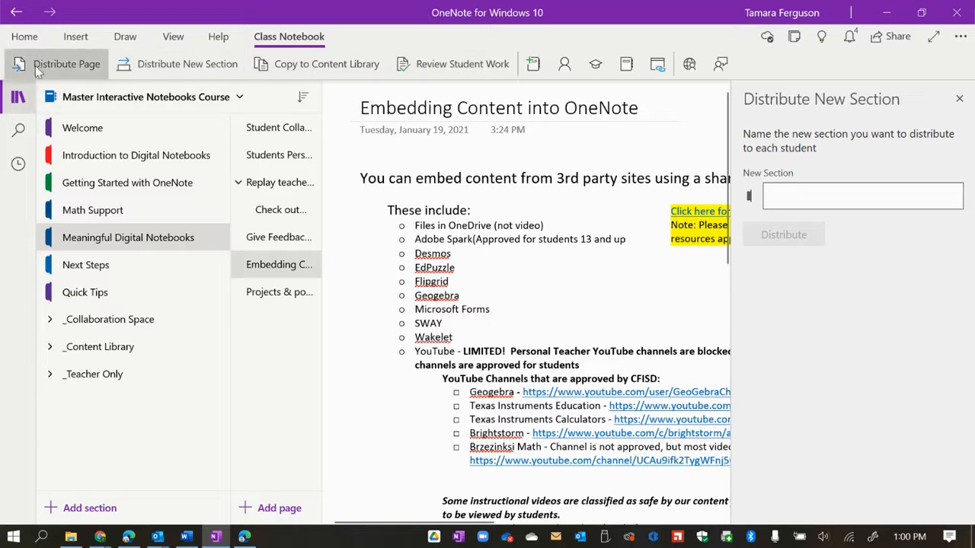
{"action": "left_click", "coordinate": [55, 67]}
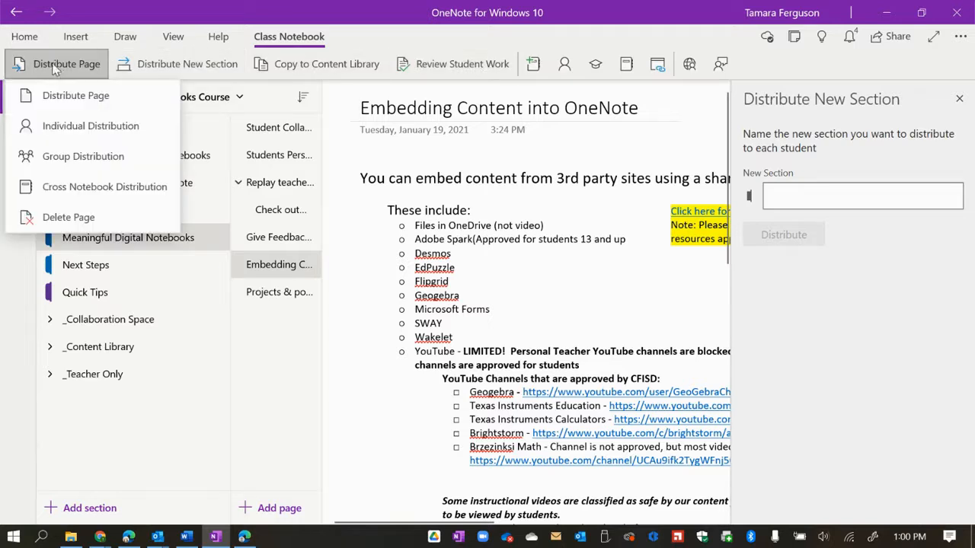
{"action": "left_click", "coordinate": [47, 188]}
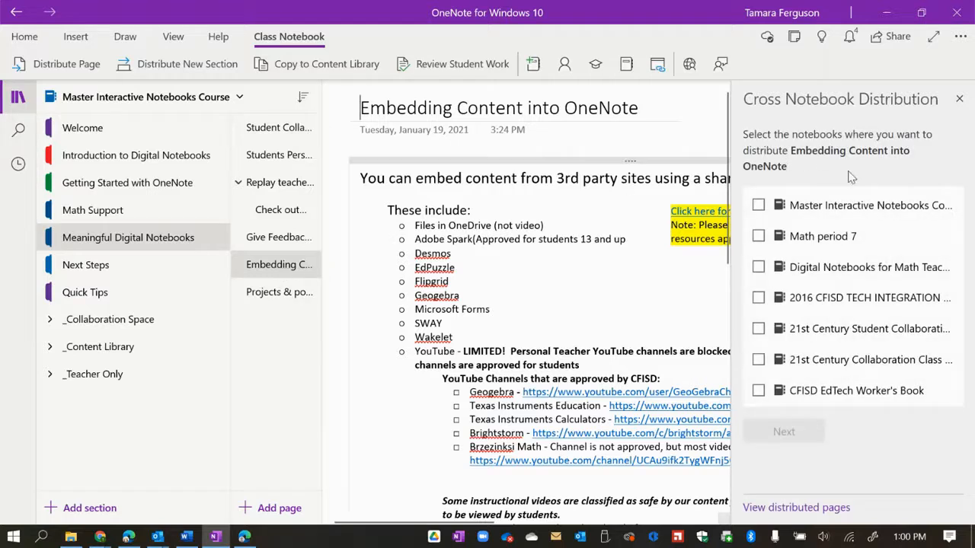
Step: Choose Math period 7, the Digital Notebooks for Math Teac... notebook and practice as the destination notebooks and proceed to section selection
{"action": "left_click", "coordinate": [759, 237]}
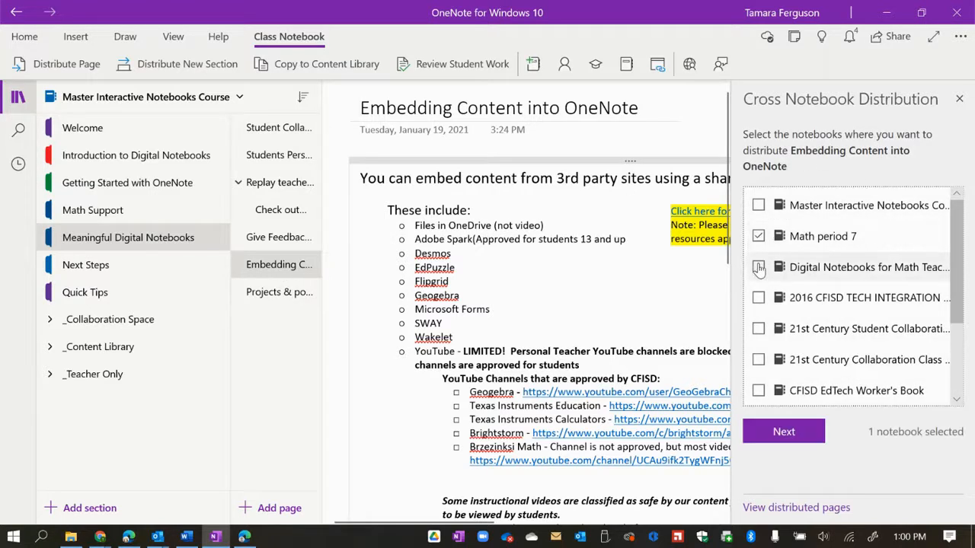
{"action": "left_click", "coordinate": [758, 268]}
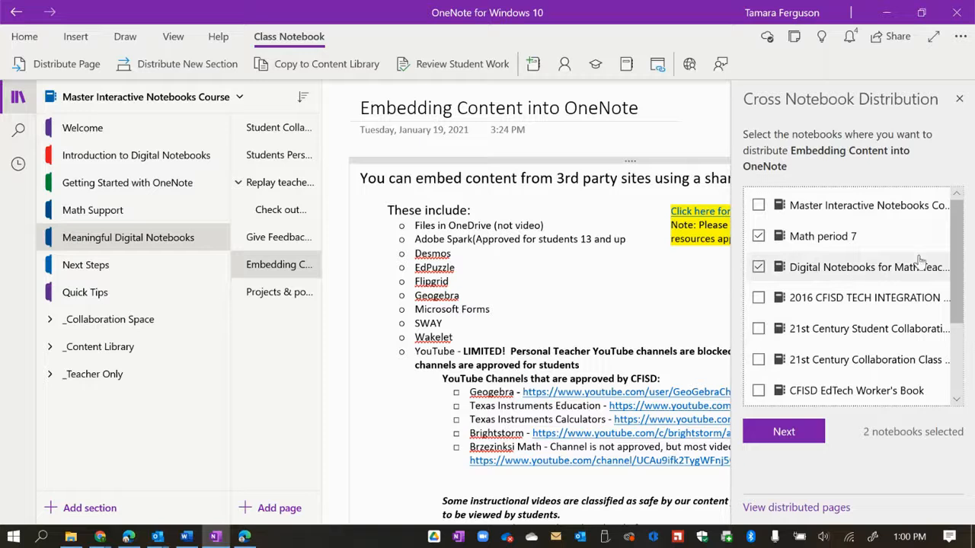
{"action": "scroll", "coordinate": [958, 257], "scroll_direction": "down", "scroll_amount": 4}
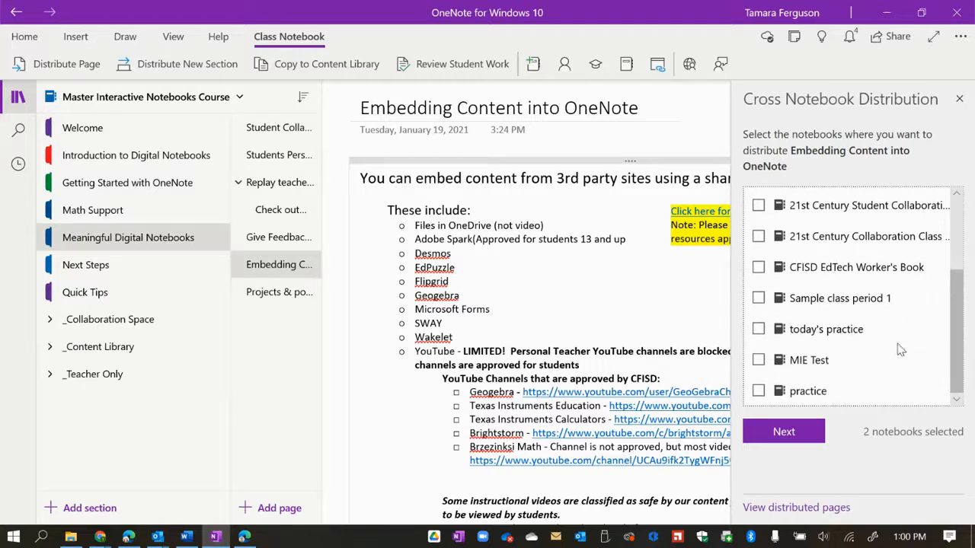
{"action": "left_click", "coordinate": [757, 392]}
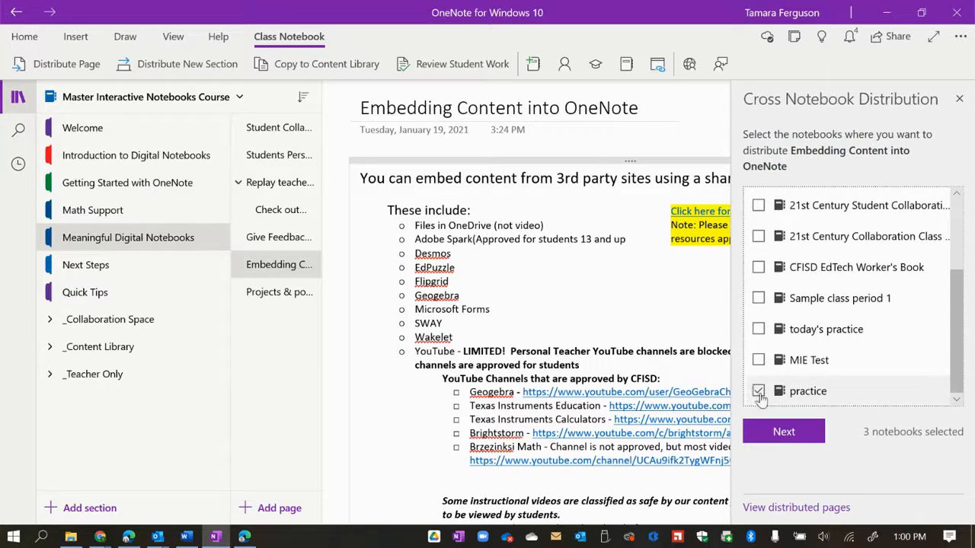
{"action": "left_click", "coordinate": [785, 433]}
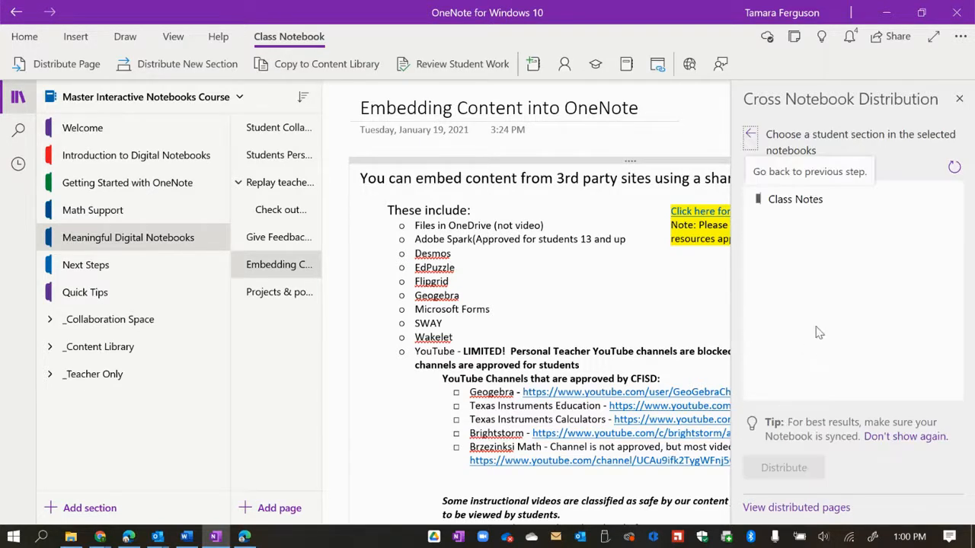
Step: Distribute the page to the Class Notes student section of the selected notebooks
{"action": "left_click", "coordinate": [772, 207]}
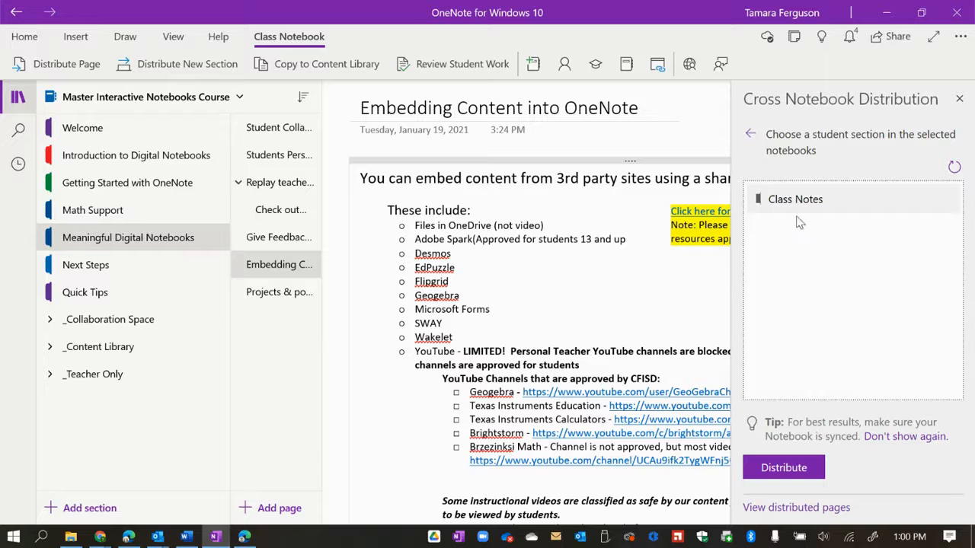
{"action": "left_click", "coordinate": [795, 204]}
{"action": "left_click", "coordinate": [795, 204]}
{"action": "left_click", "coordinate": [774, 473]}
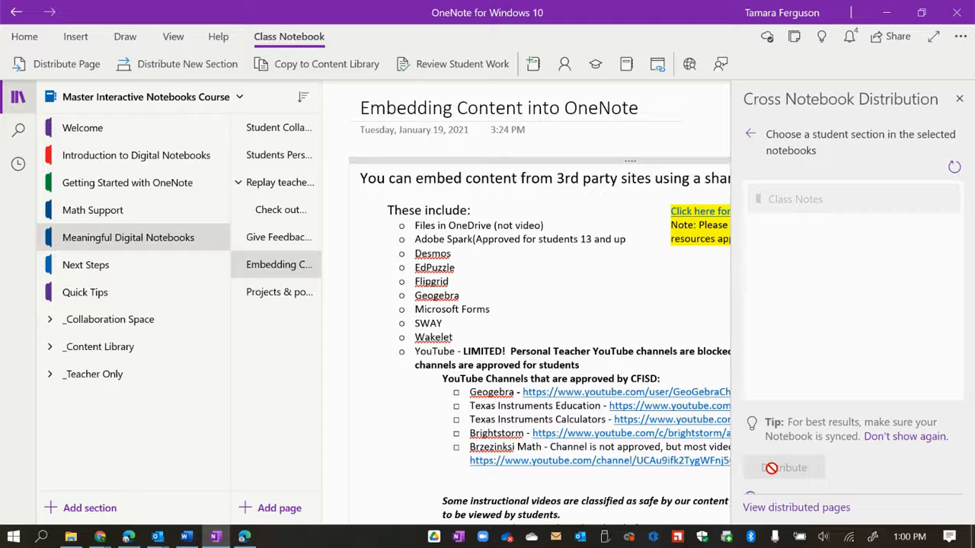